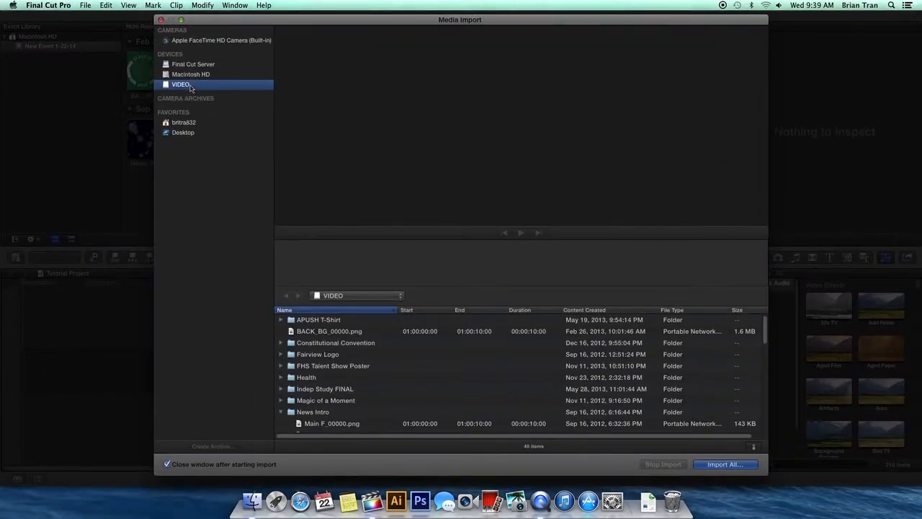
# - Browse the Final Cut Server device's news playback folder, select NEWS 12-17-13.m4v and skim through its preview
pyautogui.click(206, 78)
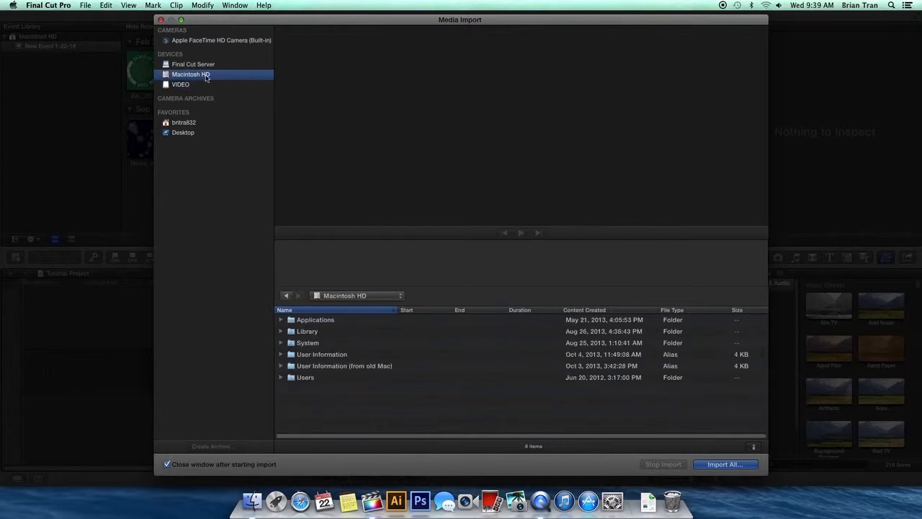
pyautogui.click(214, 67)
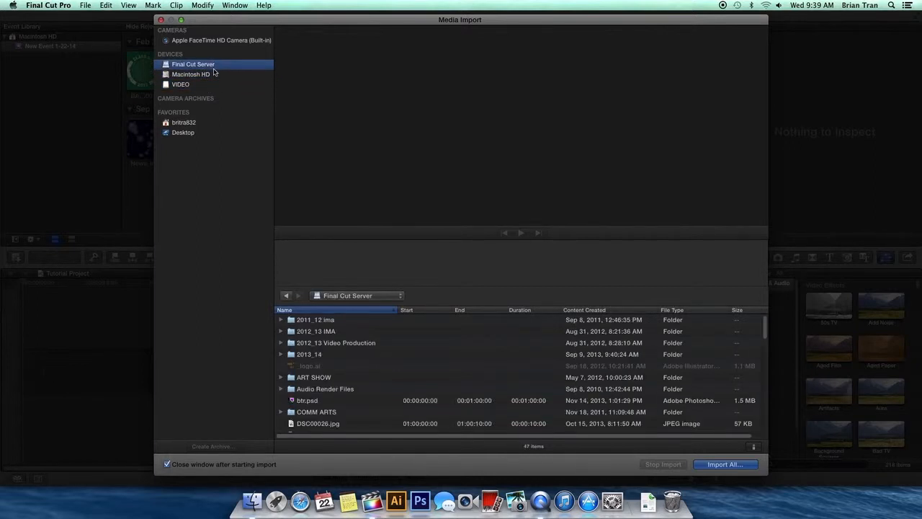
pyautogui.scroll(-5, 351, 379)
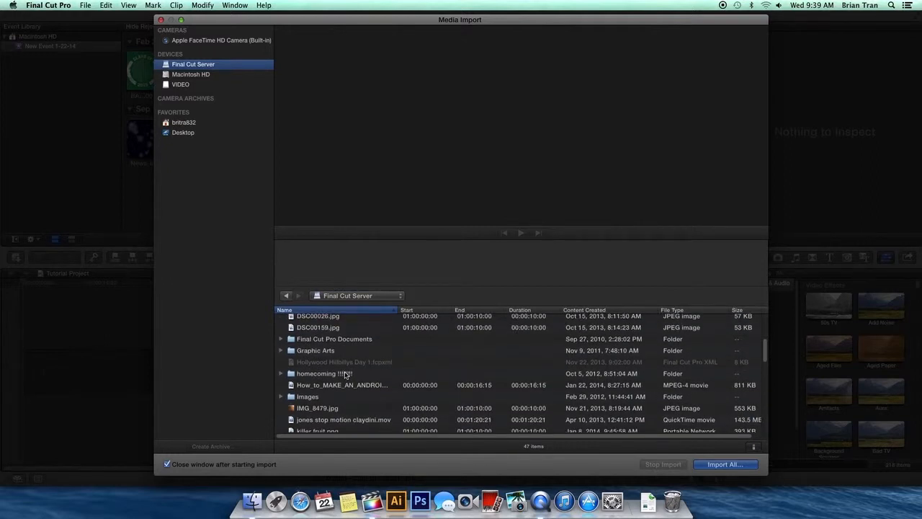
pyautogui.scroll(-5, 346, 373)
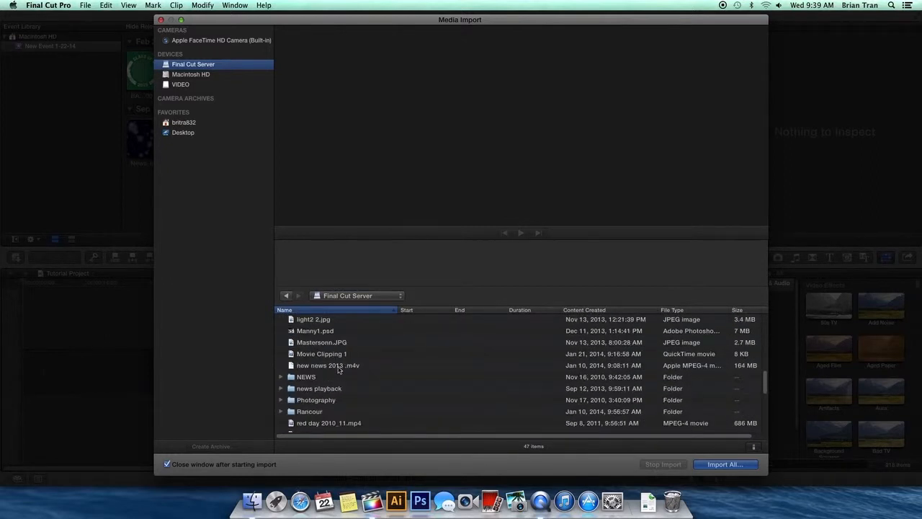
pyautogui.click(281, 388)
pyautogui.scroll(-10, 319, 386)
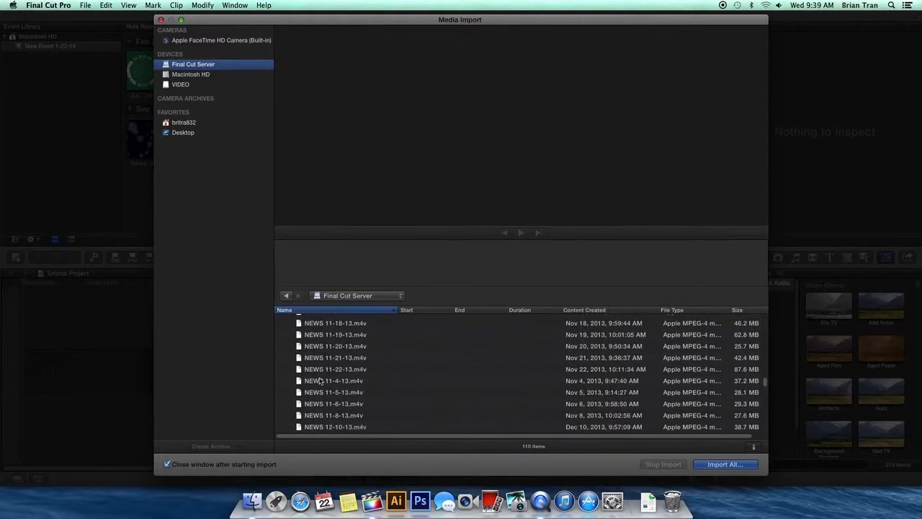
pyautogui.scroll(-3, 347, 389)
pyautogui.click(348, 383)
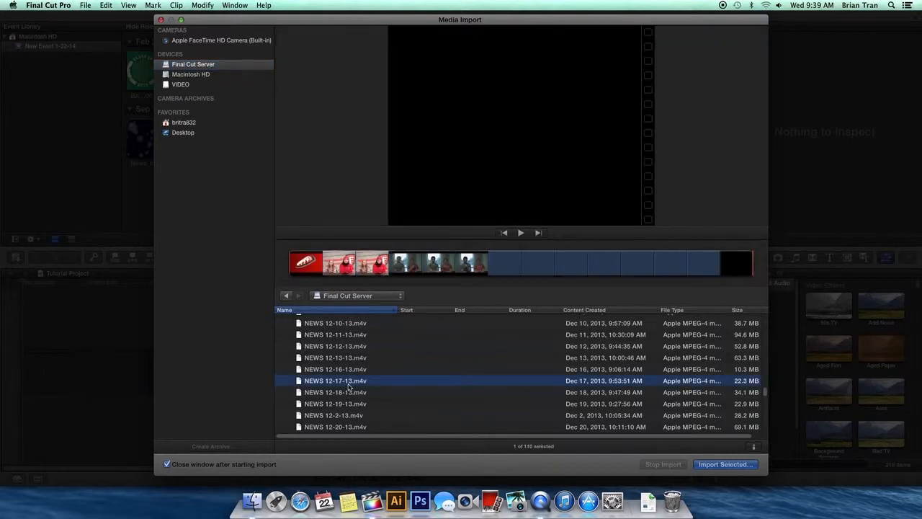
pyautogui.click(295, 272)
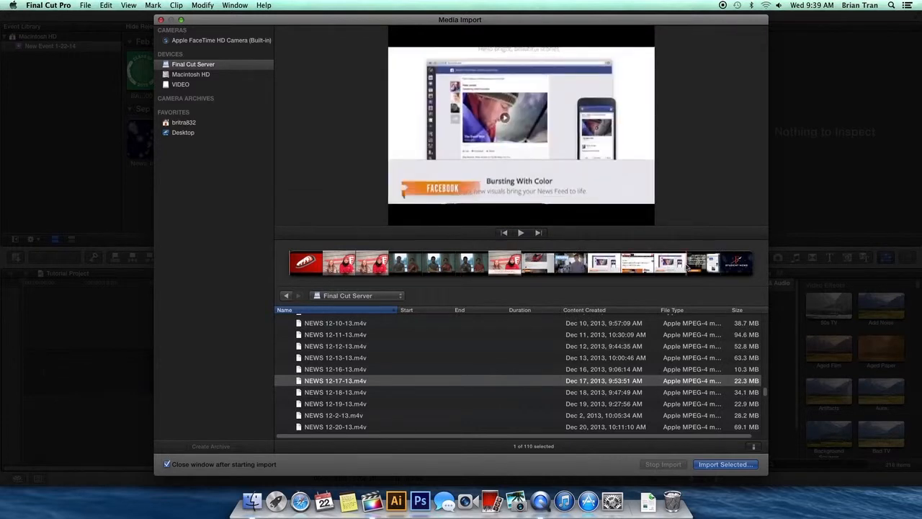
pyautogui.click(346, 384)
# - Import the selected NEWS 12-17-13.m4v into the existing event New Event 1-22-14
pyautogui.click(725, 465)
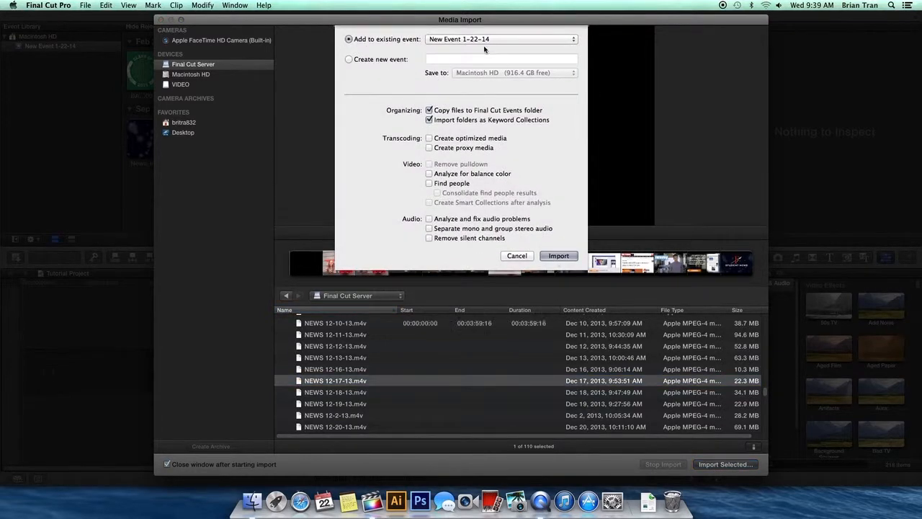
pyautogui.click(485, 43)
pyautogui.click(477, 42)
pyautogui.click(558, 256)
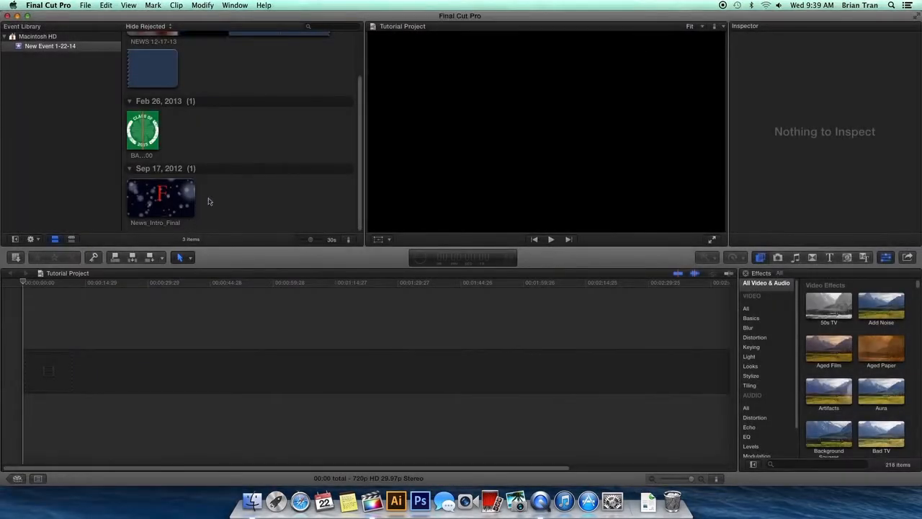
pyautogui.scroll(3, 232, 182)
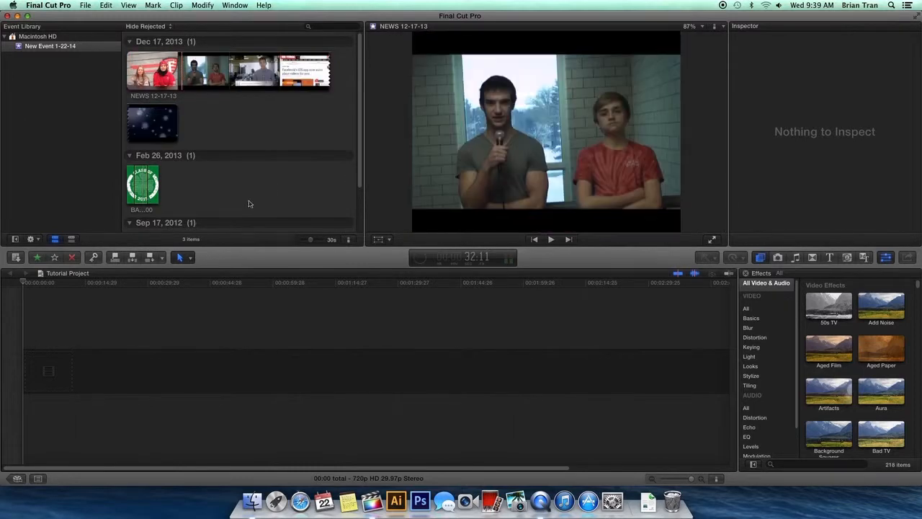
# - Import FINAL_INTRO.mov from the News Intro 2 folder on the VIDEO drive into New Event 1-22-14
pyautogui.click(16, 258)
pyautogui.click(190, 87)
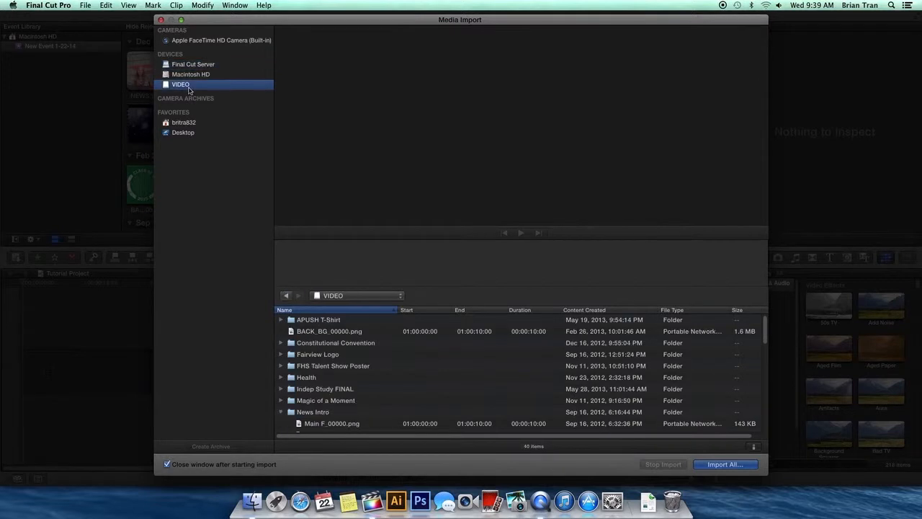
pyautogui.scroll(-5, 319, 410)
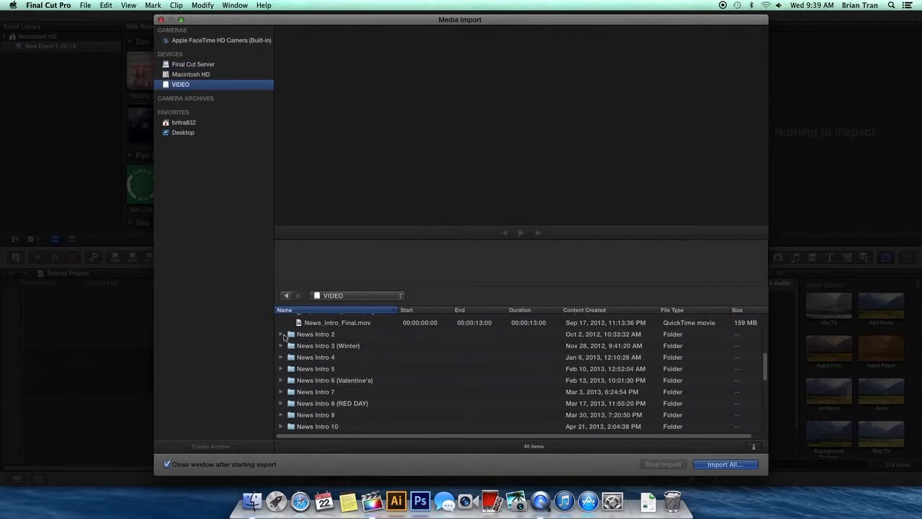
pyautogui.click(281, 335)
pyautogui.scroll(-5, 327, 392)
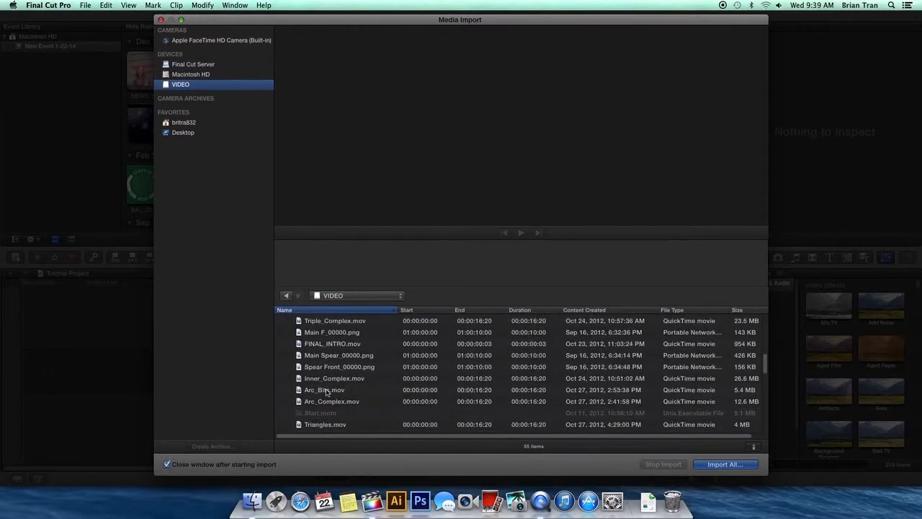
pyautogui.scroll(-1, 328, 404)
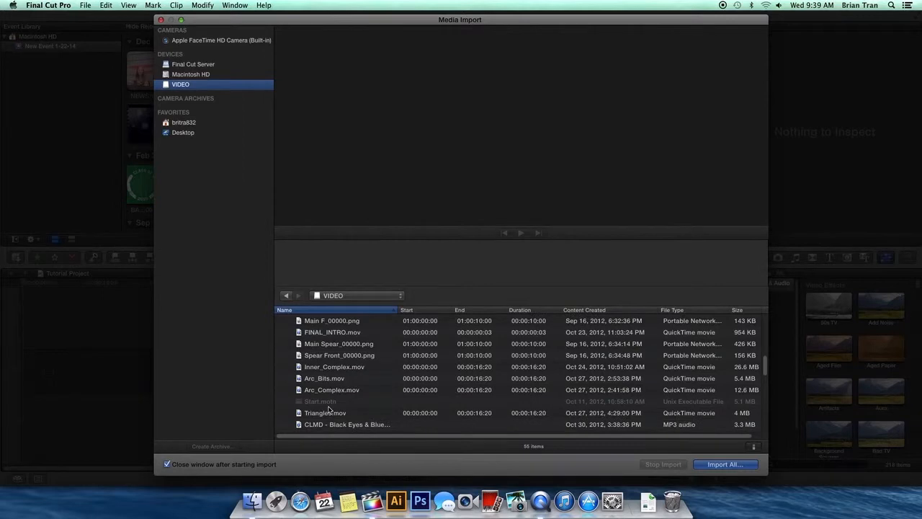
pyautogui.doubleClick(330, 333)
pyautogui.click(559, 255)
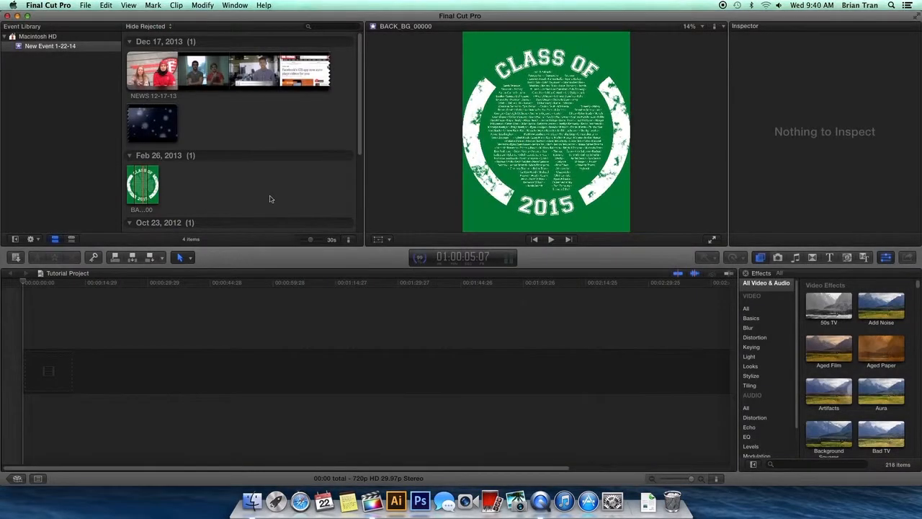
pyautogui.scroll(-5, 269, 198)
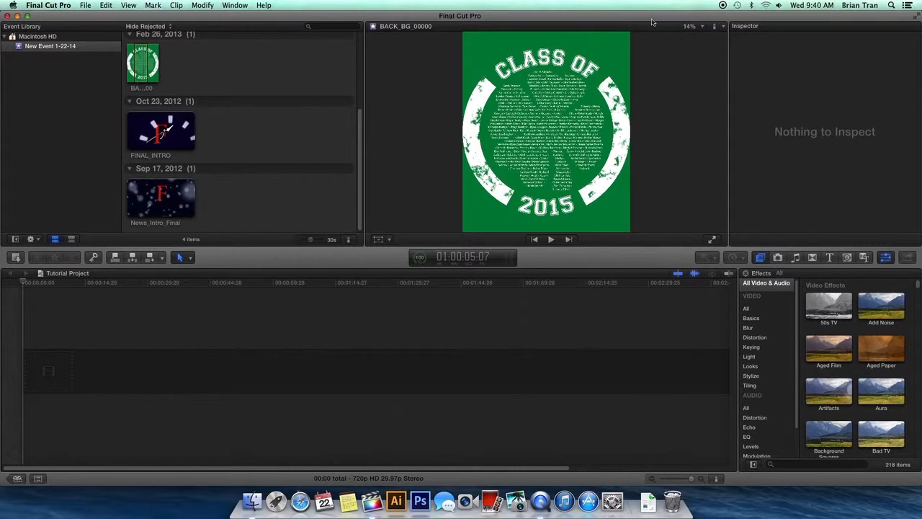
# - Add the TutRec1 video from the desktop to New Event 1-22-14
pyautogui.moveTo(666, 22); pyautogui.dragTo(617, 19)
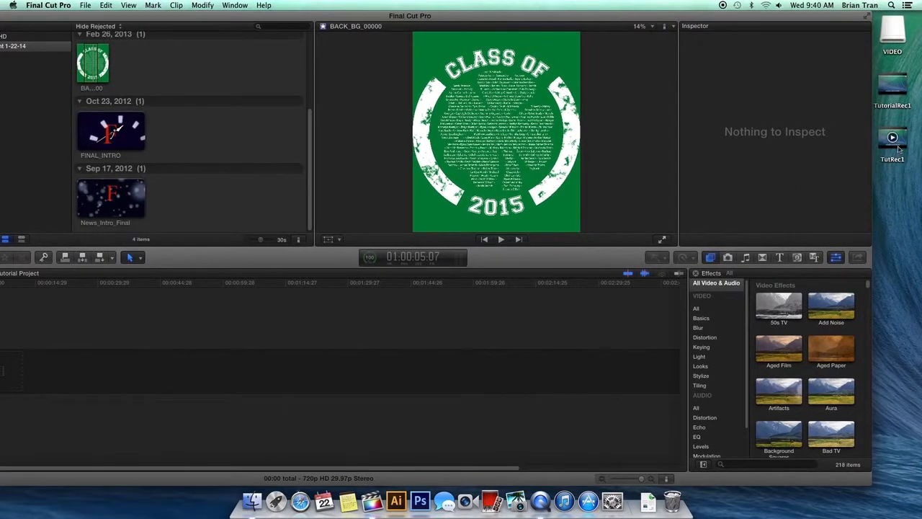
pyautogui.moveTo(903, 148); pyautogui.dragTo(42, 51)
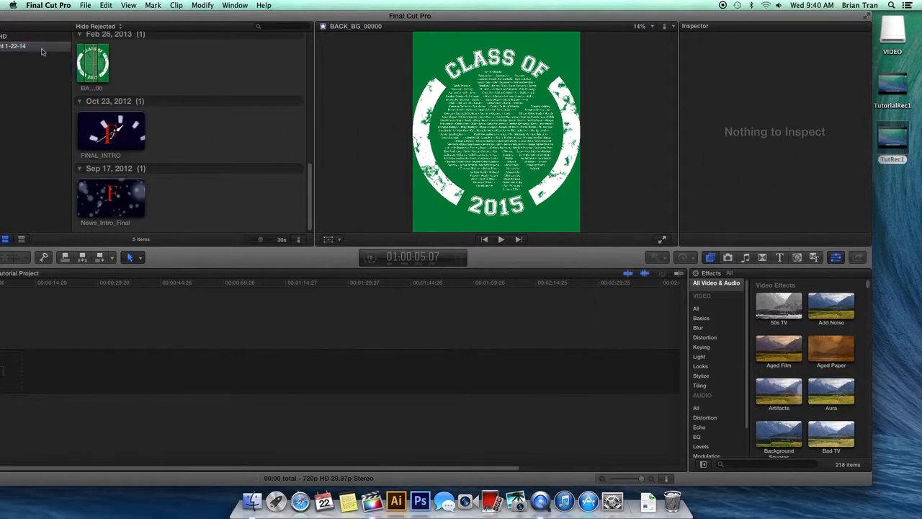
pyautogui.moveTo(171, 26); pyautogui.dragTo(221, 26)
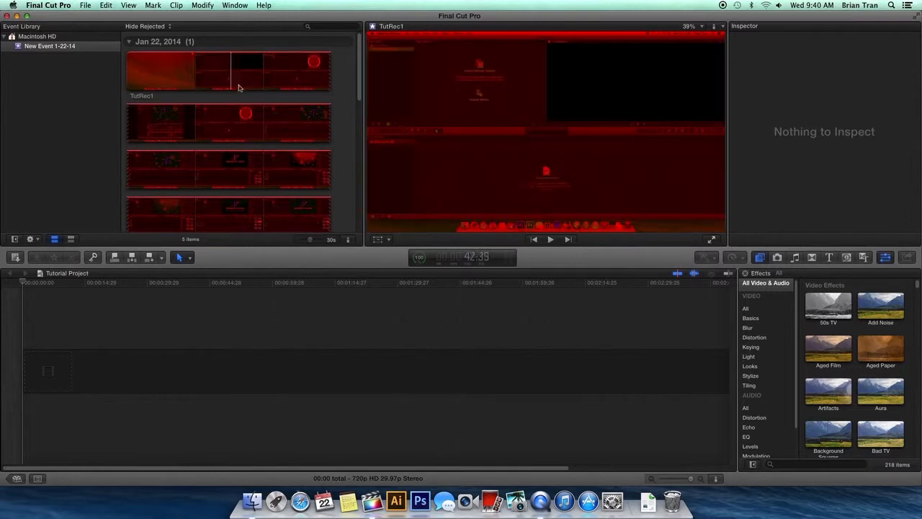
pyautogui.scroll(-5, 256, 188)
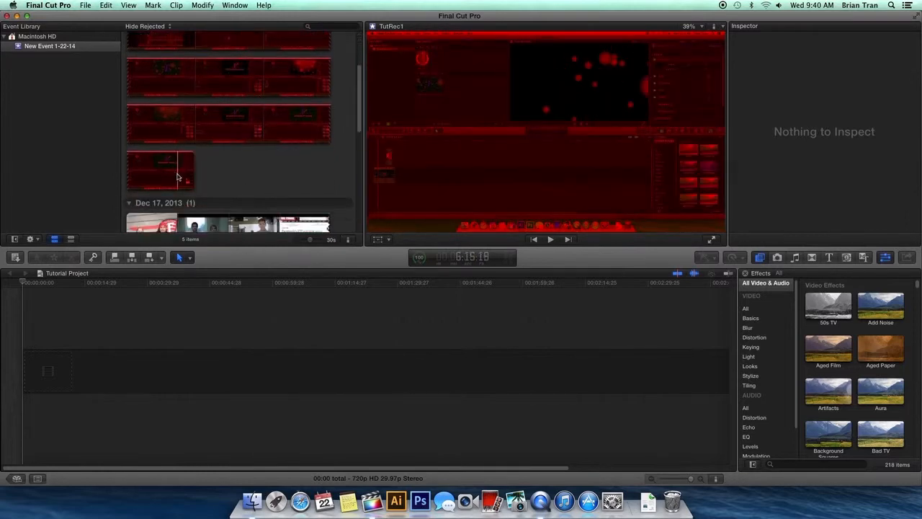
# - Add the TutorialRec1 video from the desktop to New Event 1-22-14
pyautogui.moveTo(445, 17); pyautogui.dragTo(396, 10)
pyautogui.moveTo(906, 89); pyautogui.dragTo(36, 48)
pyautogui.moveTo(143, 16); pyautogui.dragTo(192, 17)
pyautogui.scroll(5, 289, 117)
pyautogui.scroll(-6, 310, 85)
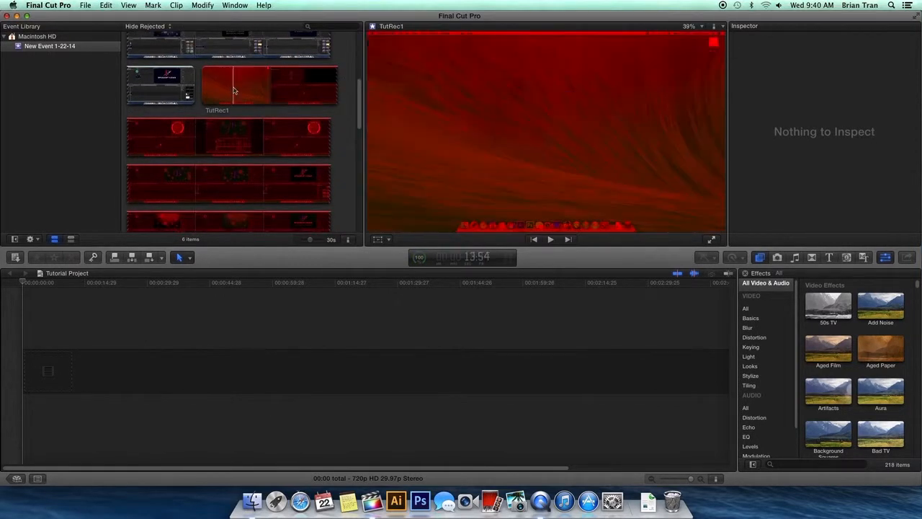
# - Move the TutRec1 clip from the event to the trash, accepting the media removal
pyautogui.rightClick(246, 144)
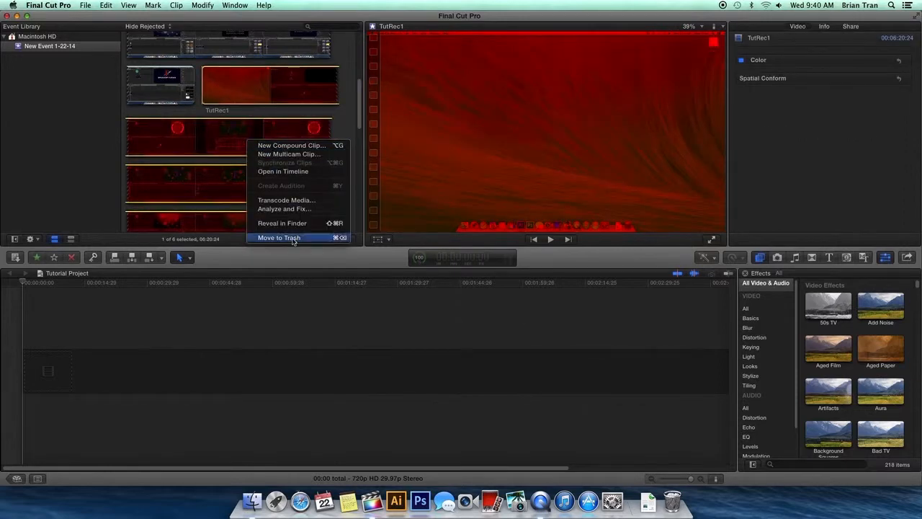
pyautogui.click(293, 238)
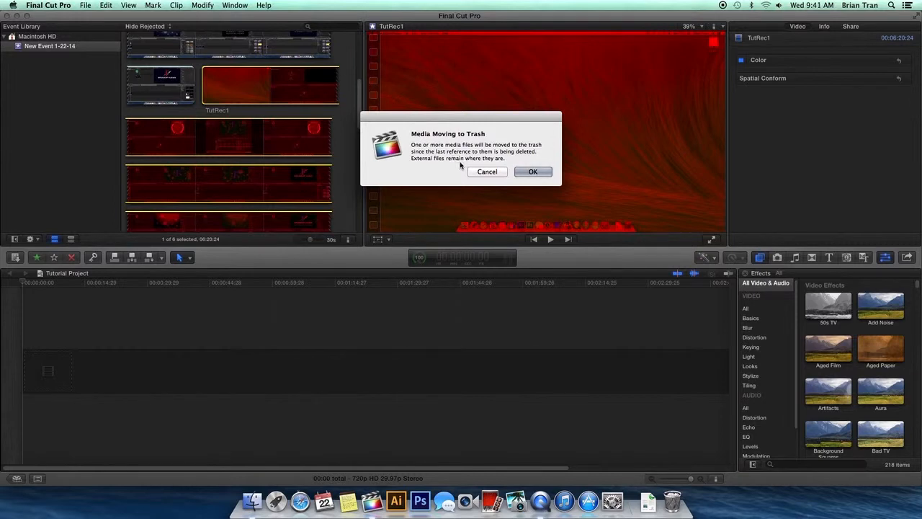
pyautogui.click(533, 172)
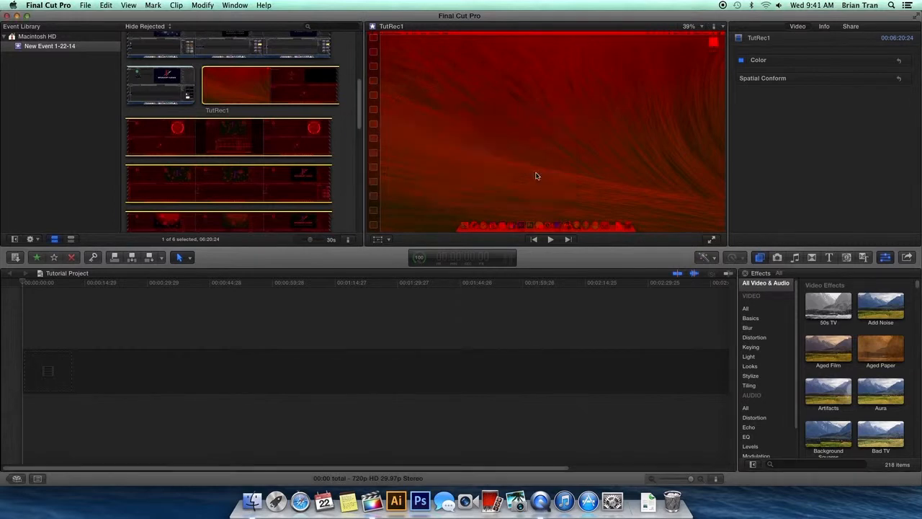
pyautogui.scroll(5, 289, 147)
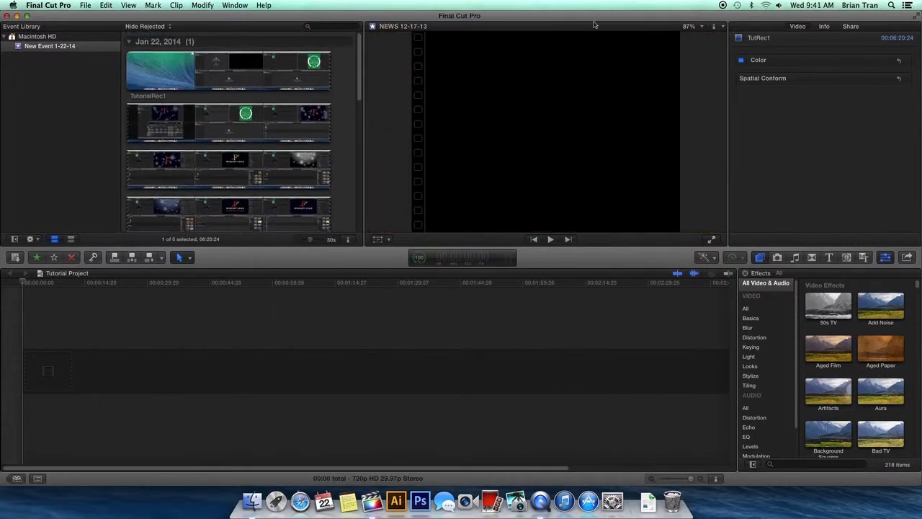
pyautogui.moveTo(628, 21); pyautogui.dragTo(570, 22)
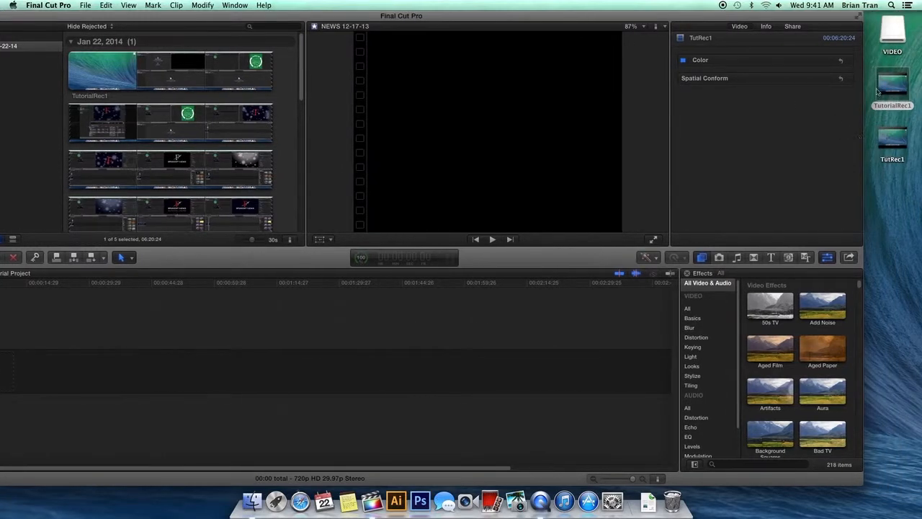
pyautogui.moveTo(342, 17); pyautogui.dragTo(405, 12)
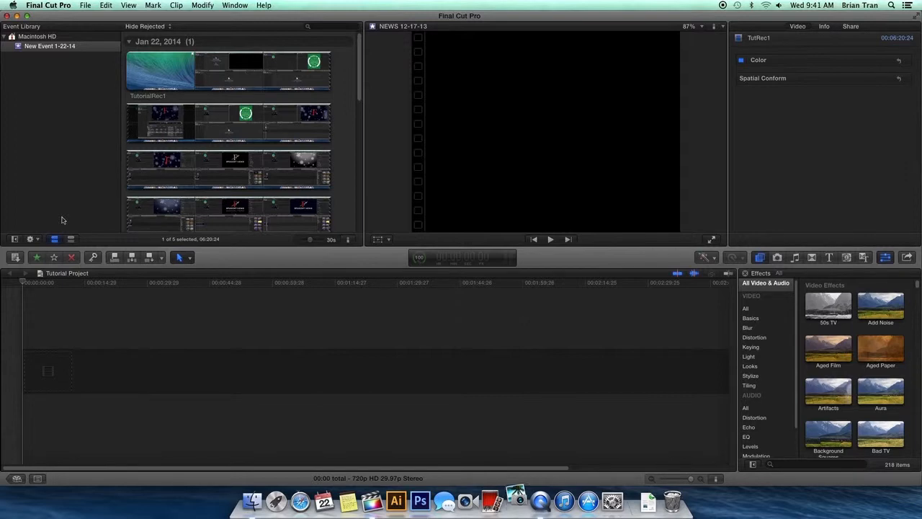
# - Open the media import window for the connected NO NAME camera and dismiss iPhoto
pyautogui.press('super+i')
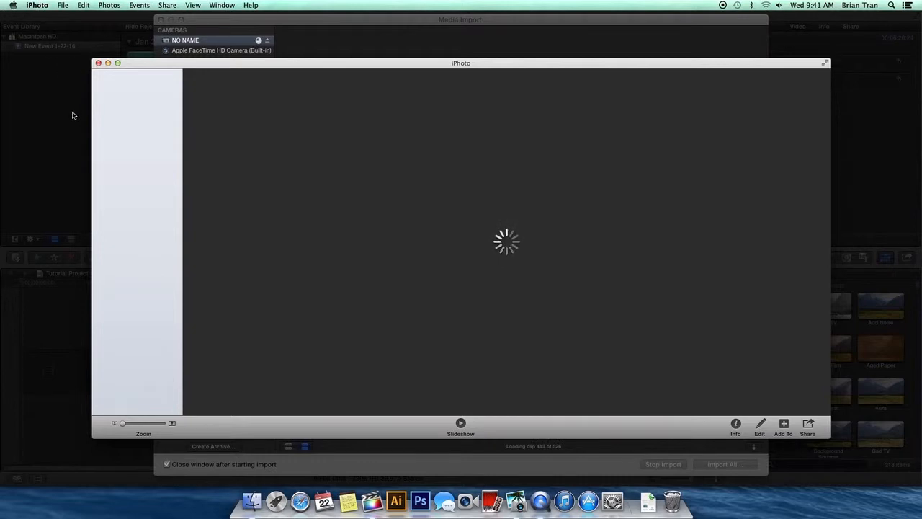
pyautogui.click(37, 5)
pyautogui.click(67, 149)
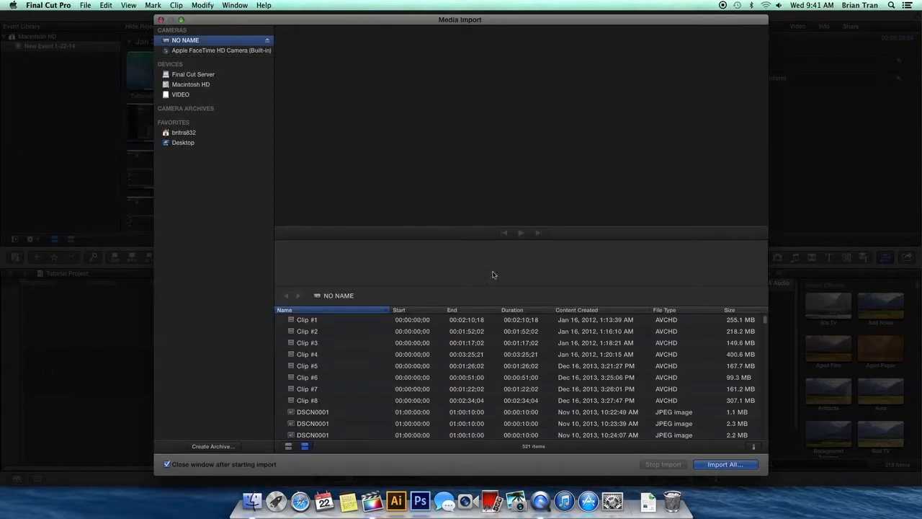
# - Preview the NO NAME camera's footage and photos, then import Clip #1 into the event
pyautogui.click(321, 322)
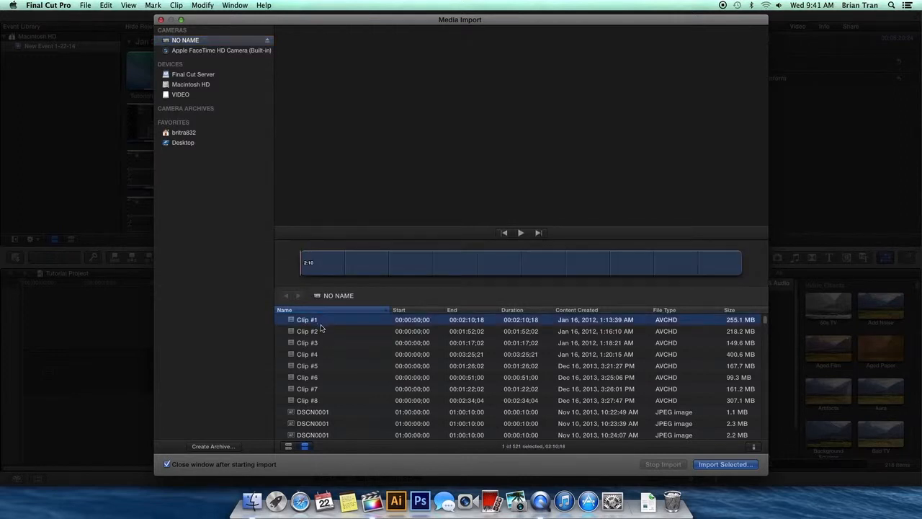
pyautogui.scroll(-5, 335, 364)
pyautogui.click(333, 360)
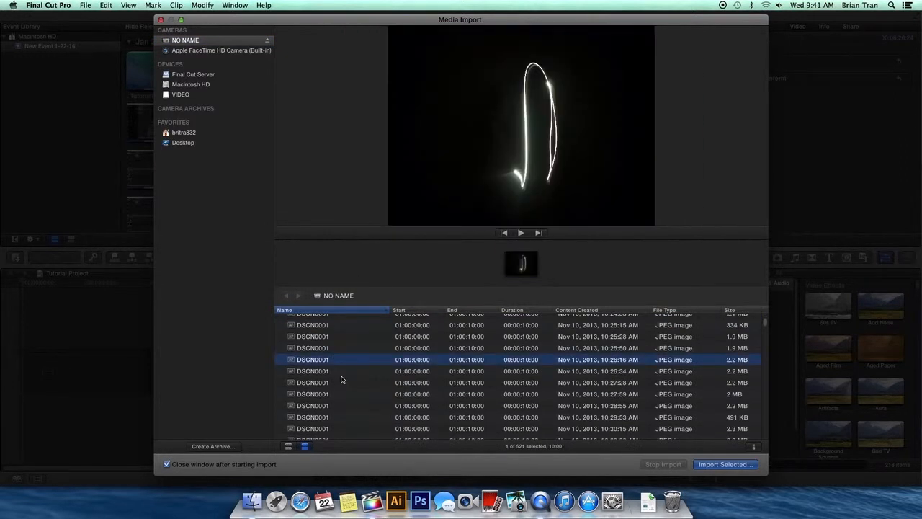
pyautogui.scroll(4, 337, 361)
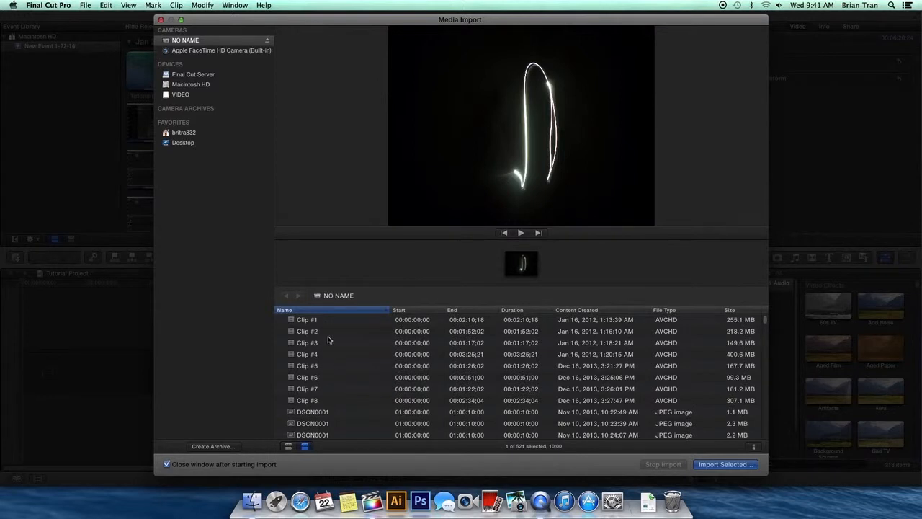
pyautogui.click(320, 323)
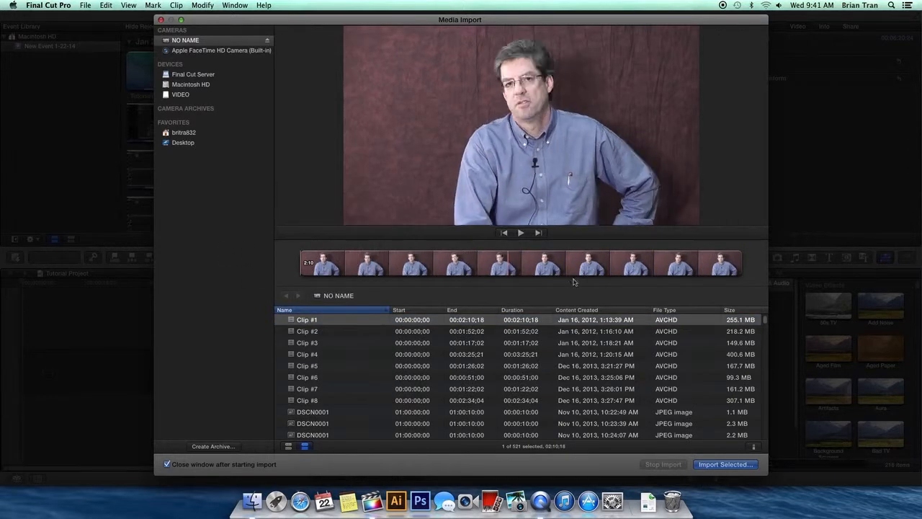
pyautogui.click(742, 466)
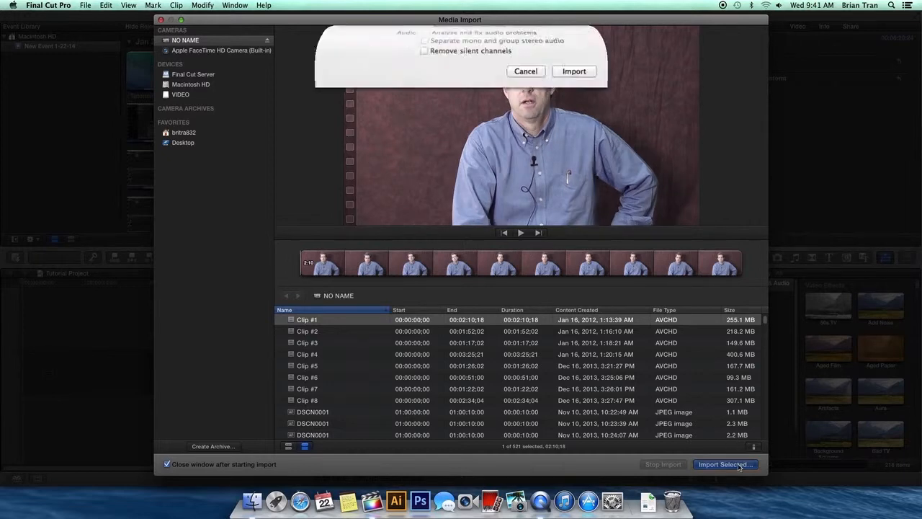
pyautogui.click(558, 255)
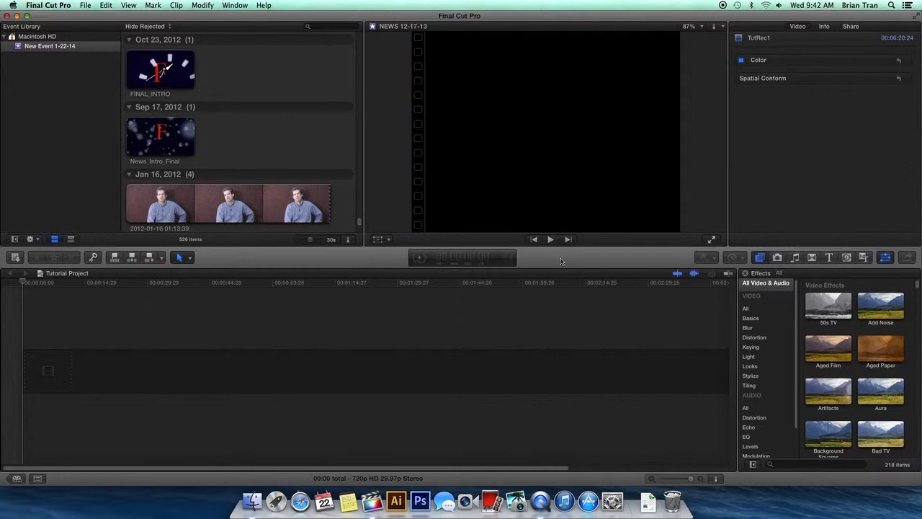
# - Look over the clips imported into the event and check the import progress in the background tasks list
pyautogui.scroll(-5, 263, 131)
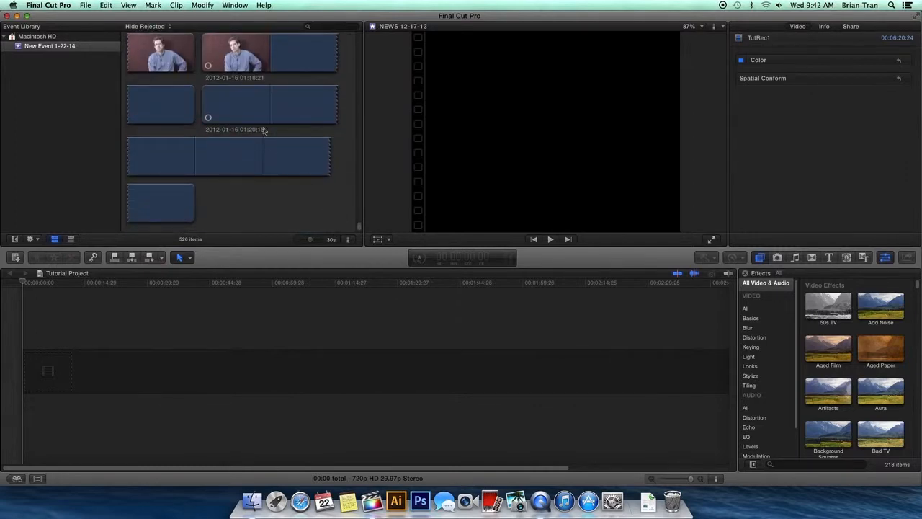
pyautogui.scroll(5, 333, 176)
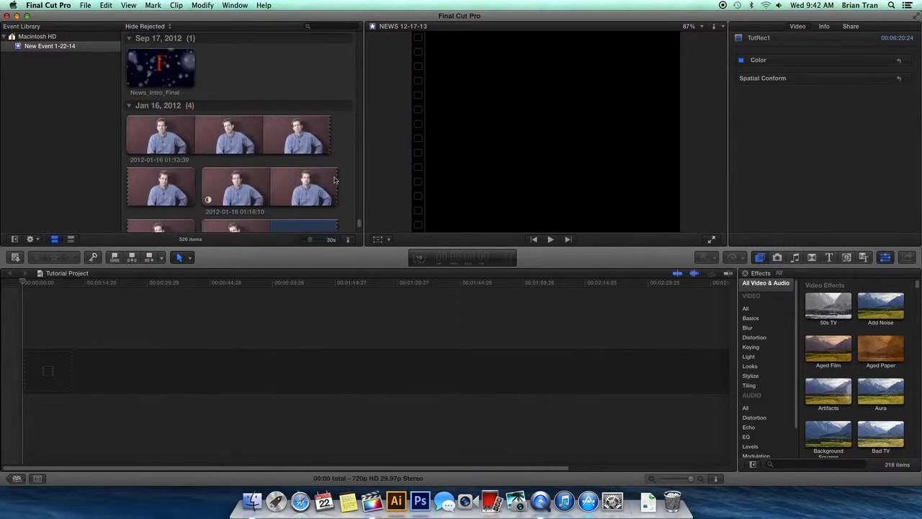
pyautogui.scroll(10, 333, 179)
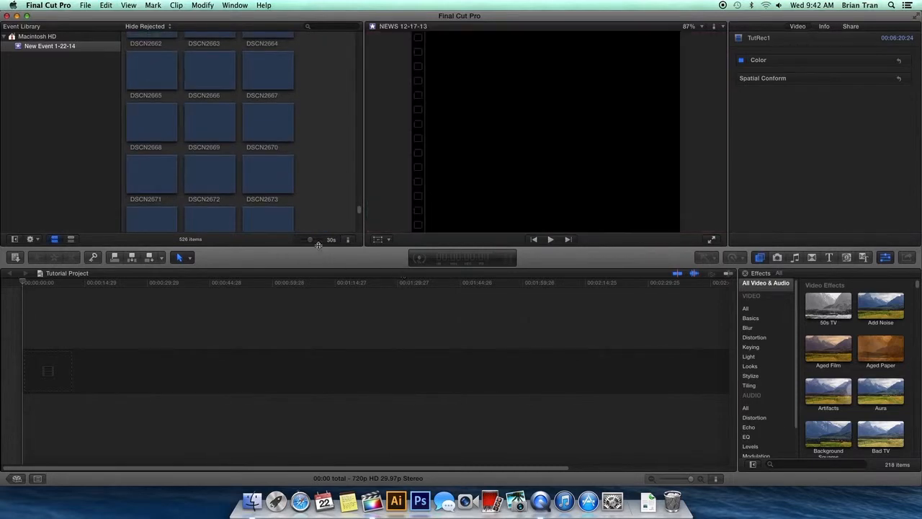
pyautogui.click(420, 259)
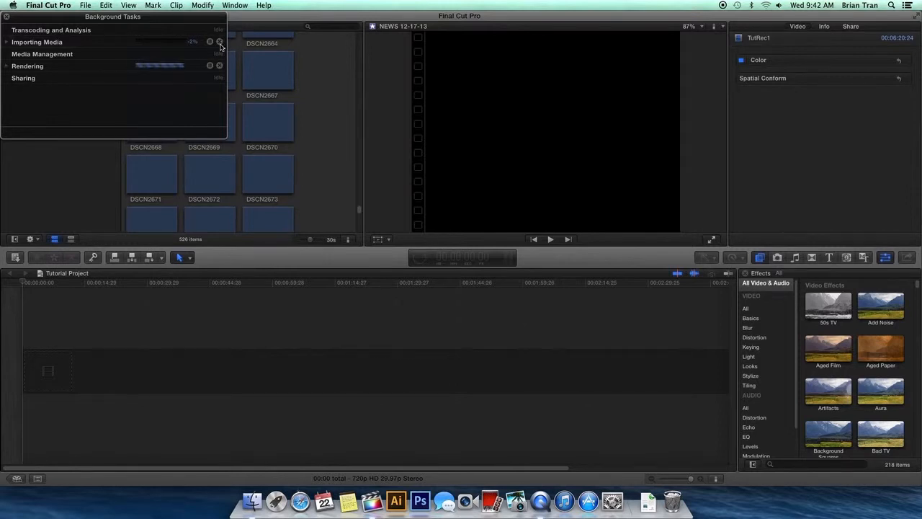
pyautogui.moveTo(165, 25); pyautogui.dragTo(336, 83)
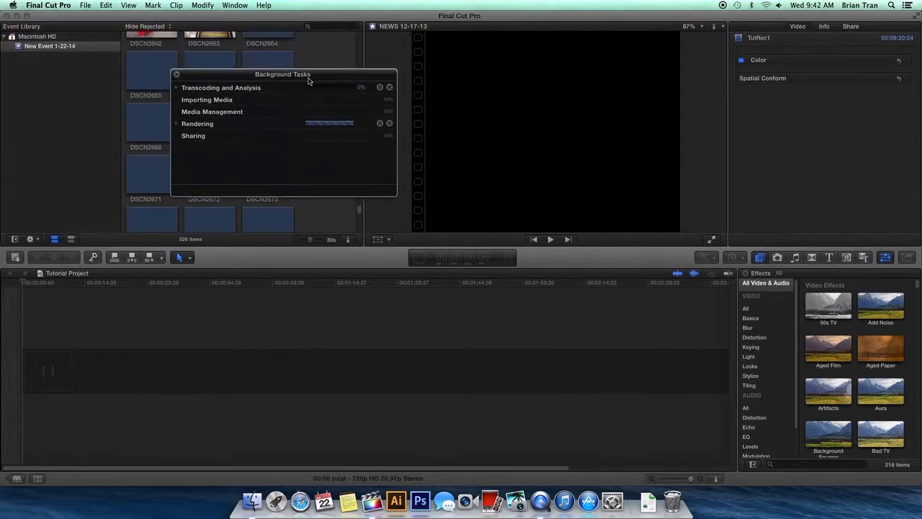
pyautogui.click(177, 76)
# - Select all media in the event, excluding the 2012-01-16 clips 01:20:15, 01:18:21 and 01:16:10
pyautogui.scroll(-10, 319, 186)
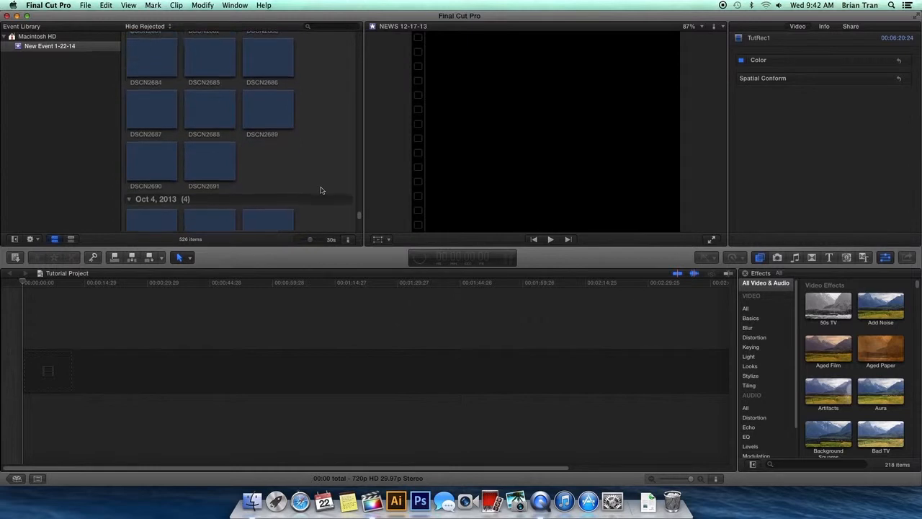
pyautogui.scroll(-5, 320, 180)
pyautogui.scroll(6, 320, 180)
pyautogui.moveTo(335, 191); pyautogui.dragTo(150, 19)
pyautogui.click(317, 103)
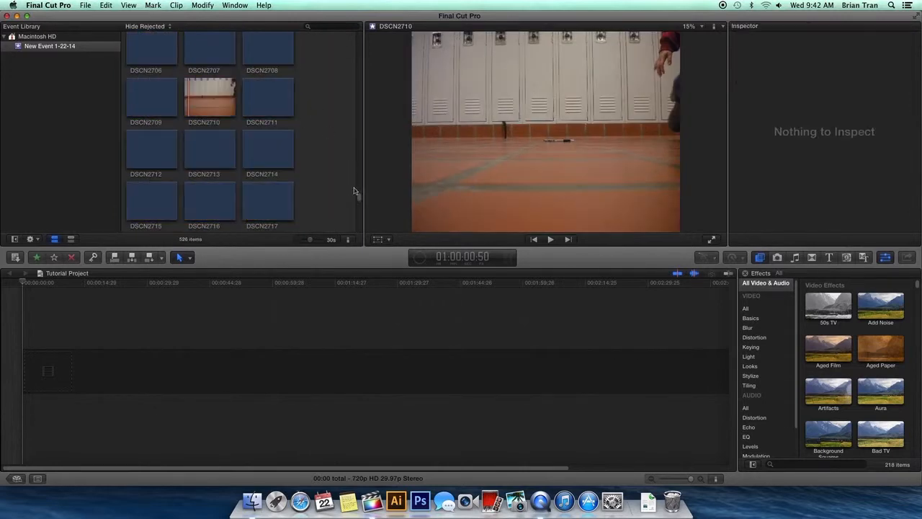
pyautogui.moveTo(360, 199); pyautogui.dragTo(355, 236)
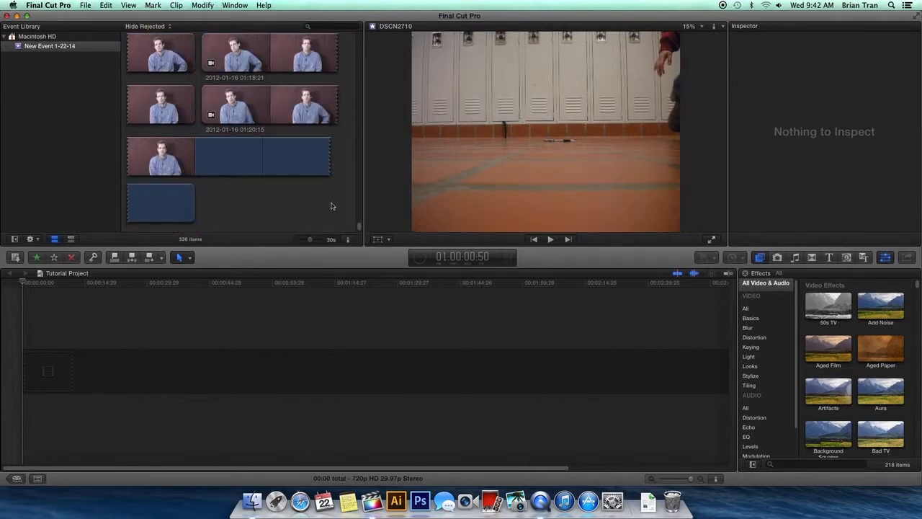
pyautogui.press('super+a')
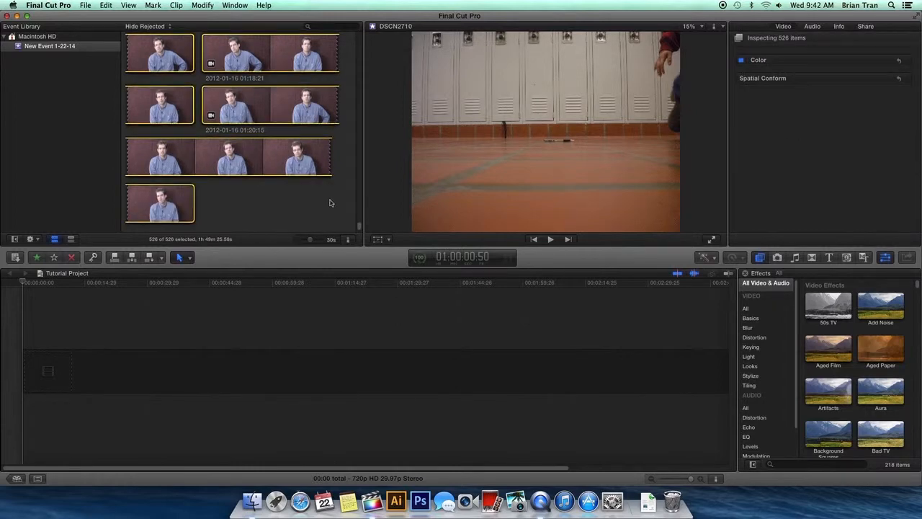
pyautogui.keyDown('super'); pyautogui.click(250, 192); pyautogui.keyUp('super')
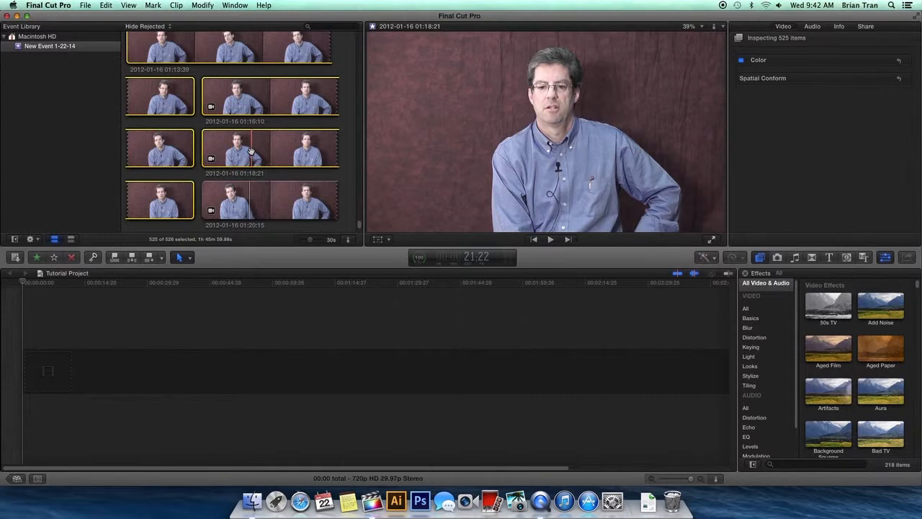
pyautogui.keyDown('super'); pyautogui.click(250, 152); pyautogui.keyUp('super')
pyautogui.keyDown('super'); pyautogui.click(252, 97); pyautogui.keyUp('super')
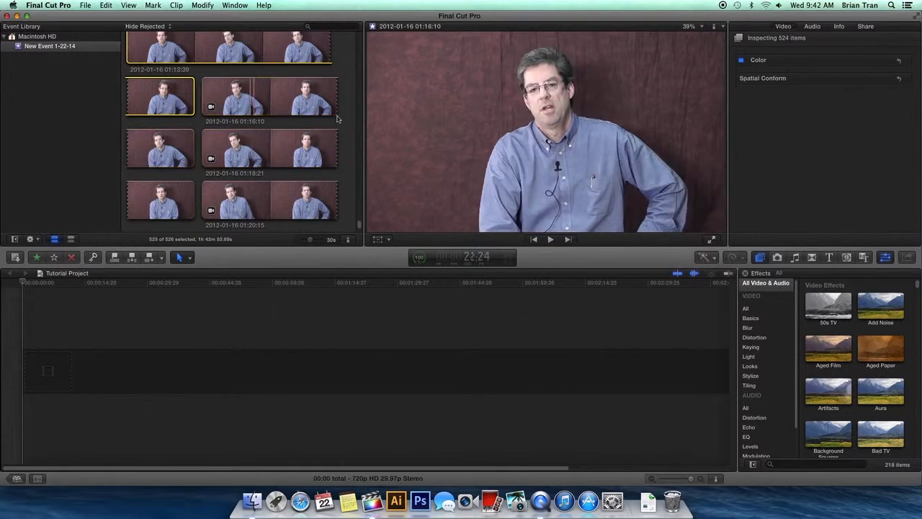
# - Also exclude the 01:13:39 clip, News_Intro_Final, FINAL_INTRO, the green logo image from Feb 26, 2013 and DSCN2647 from the selection
pyautogui.scroll(2, 347, 122)
pyautogui.scroll(5, 347, 122)
pyautogui.keyDown('super'); pyautogui.click(240, 211); pyautogui.keyUp('super')
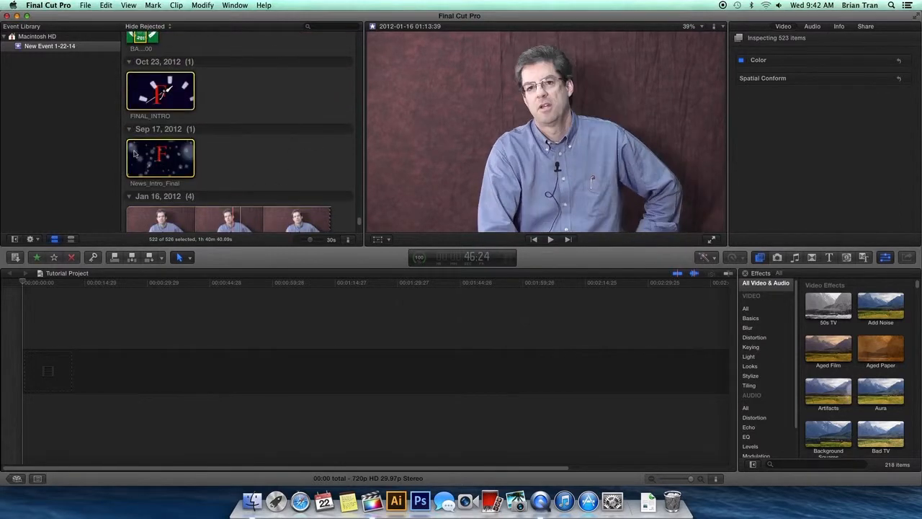
pyautogui.keyDown('super'); pyautogui.click(160, 157); pyautogui.keyUp('super')
pyautogui.keyDown('super'); pyautogui.click(160, 91); pyautogui.keyUp('super')
pyautogui.scroll(3, 266, 127)
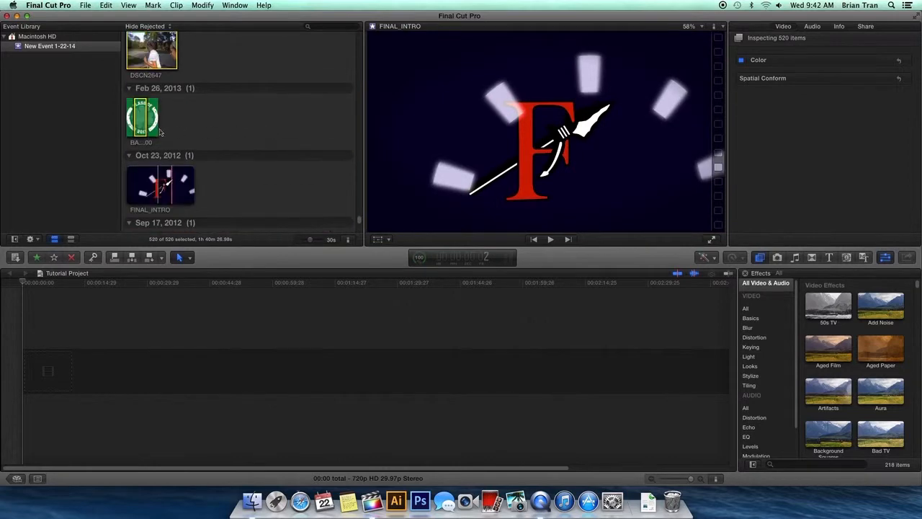
pyautogui.keyDown('super'); pyautogui.click(144, 118); pyautogui.keyUp('super')
pyautogui.keyDown('super'); pyautogui.click(162, 63); pyautogui.keyUp('super')
# - Move all the selected media from the event to the trash, accepting the media removal
pyautogui.scroll(8, 255, 140)
pyautogui.scroll(-3, 269, 172)
pyautogui.scroll(-1, 268, 173)
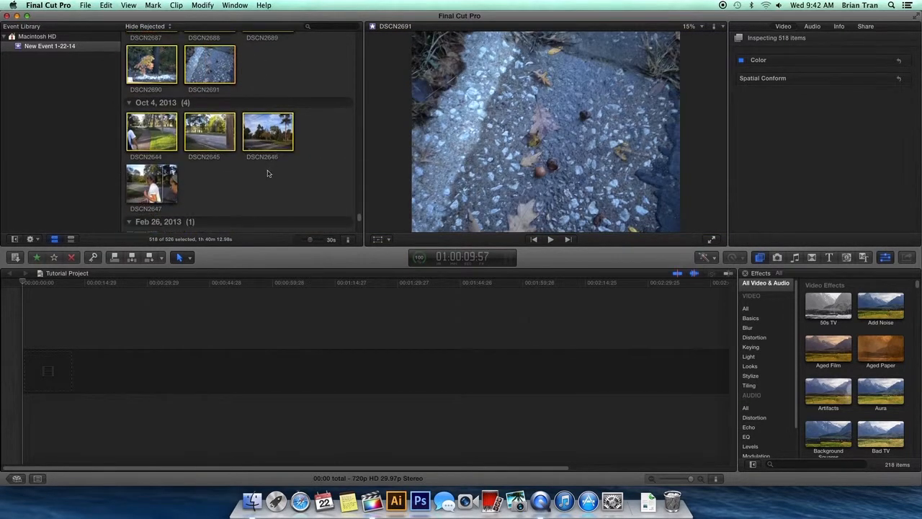
pyautogui.rightClick(263, 133)
pyautogui.click(344, 228)
pyautogui.click(523, 174)
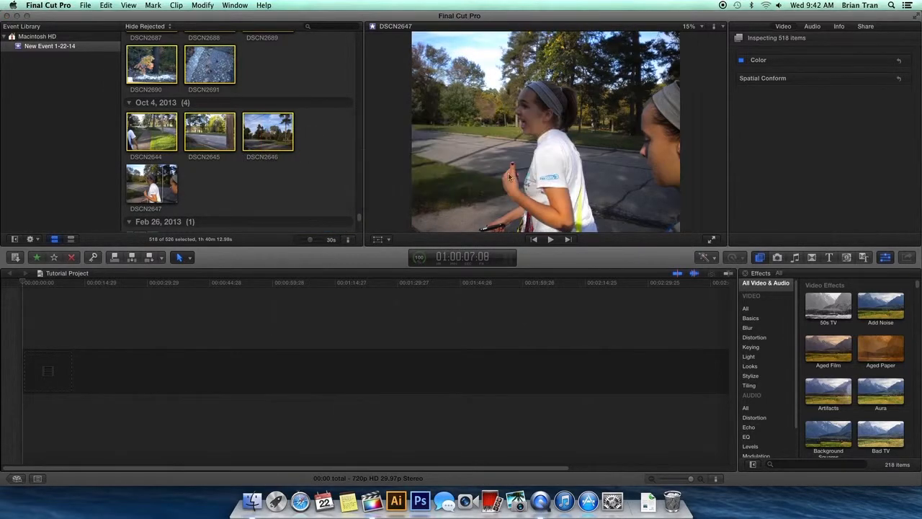
pyautogui.scroll(1, 219, 91)
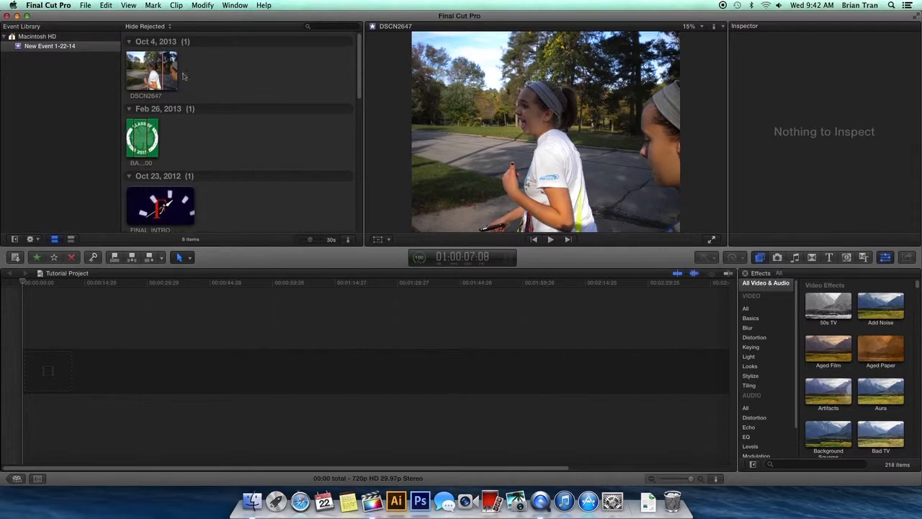
# - Move the DSCN2647 photo from the event to the trash, accepting the media removal
pyautogui.rightClick(159, 75)
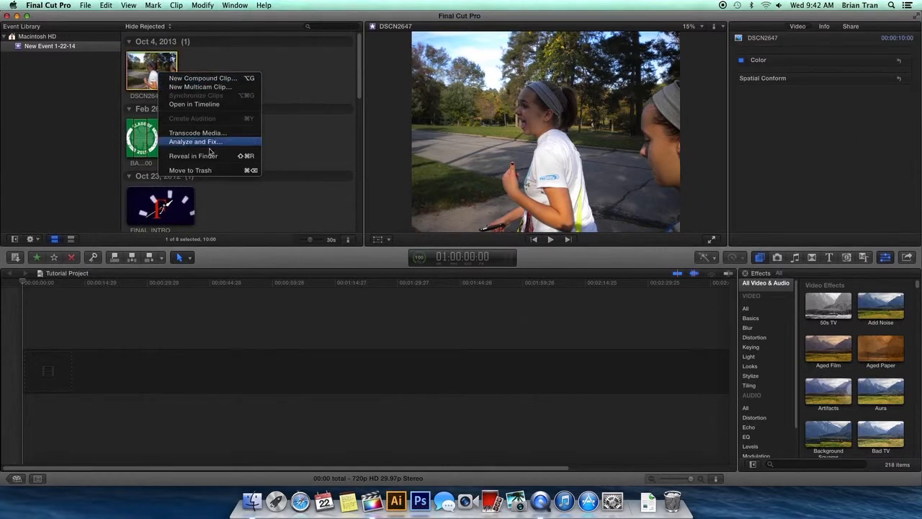
pyautogui.click(211, 172)
pyautogui.click(533, 171)
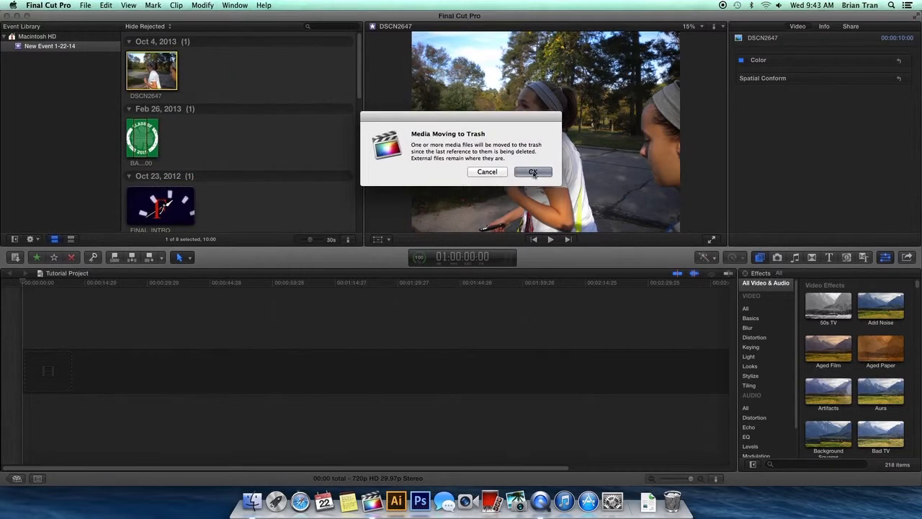
# - Import Clip #1 from the NO NAME camera into the event and check its progress in the background tasks list
pyautogui.click(15, 257)
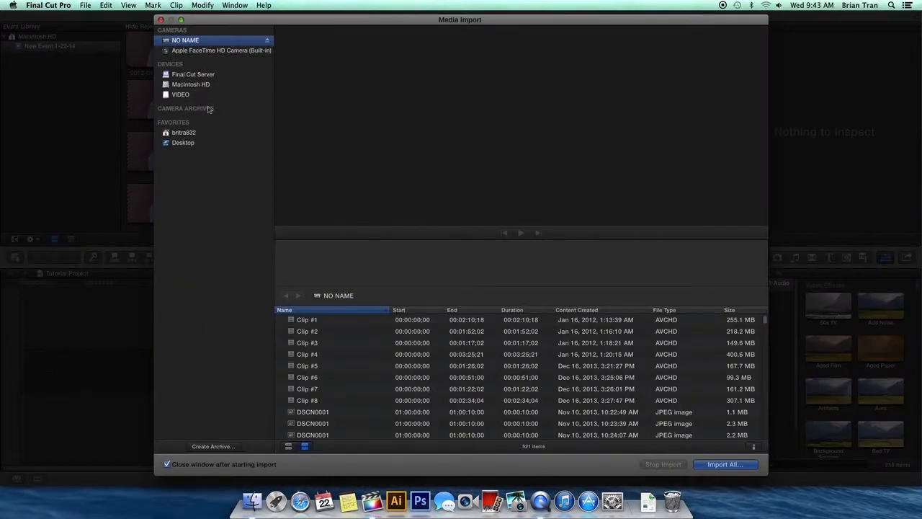
pyautogui.click(325, 324)
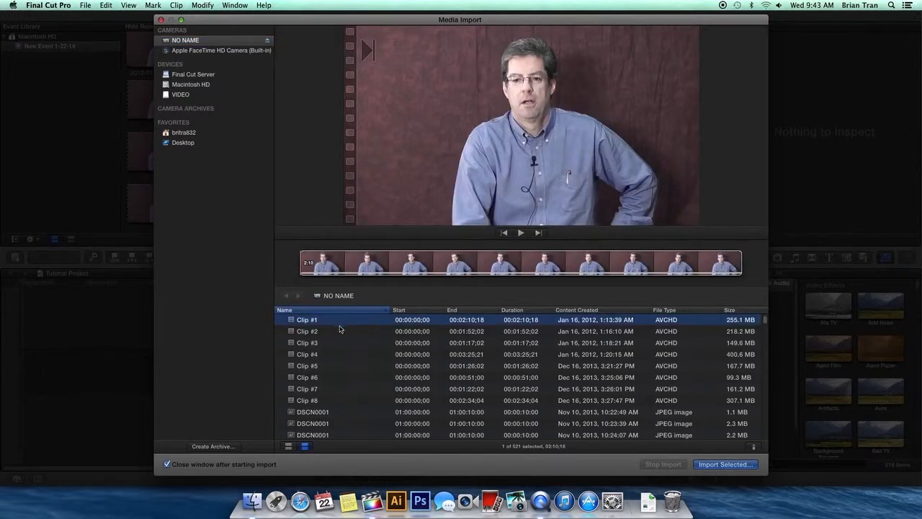
pyautogui.click(705, 467)
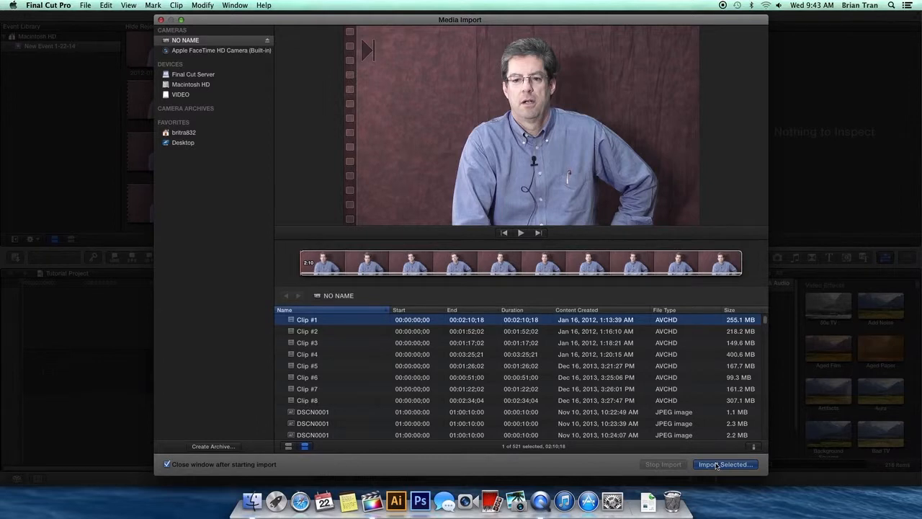
pyautogui.click(555, 258)
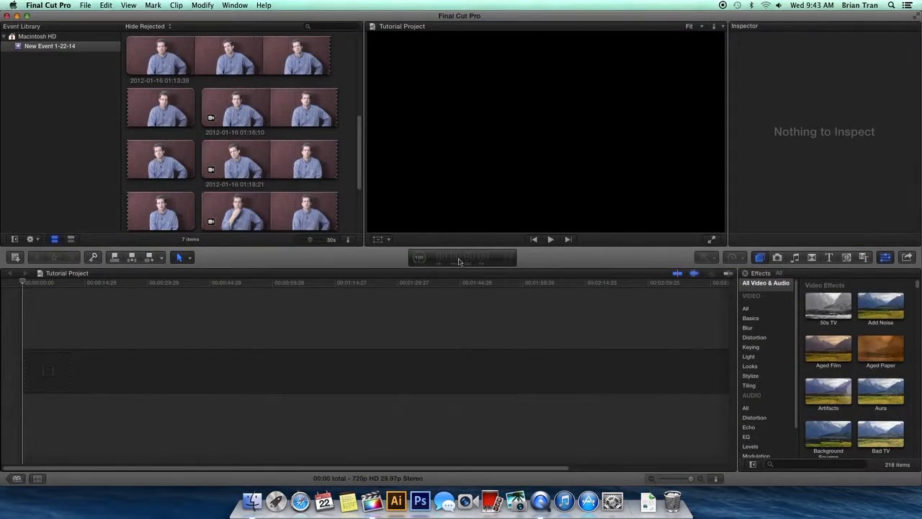
pyautogui.click(420, 263)
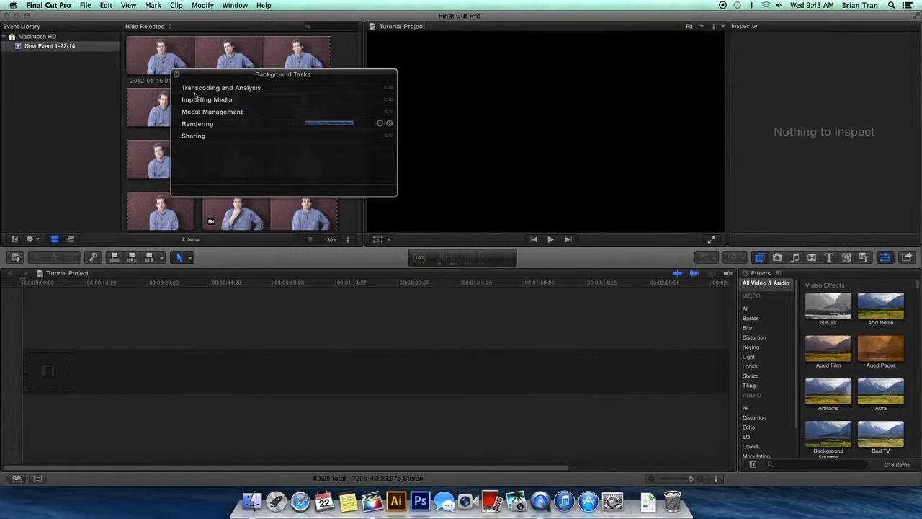
pyautogui.click(176, 75)
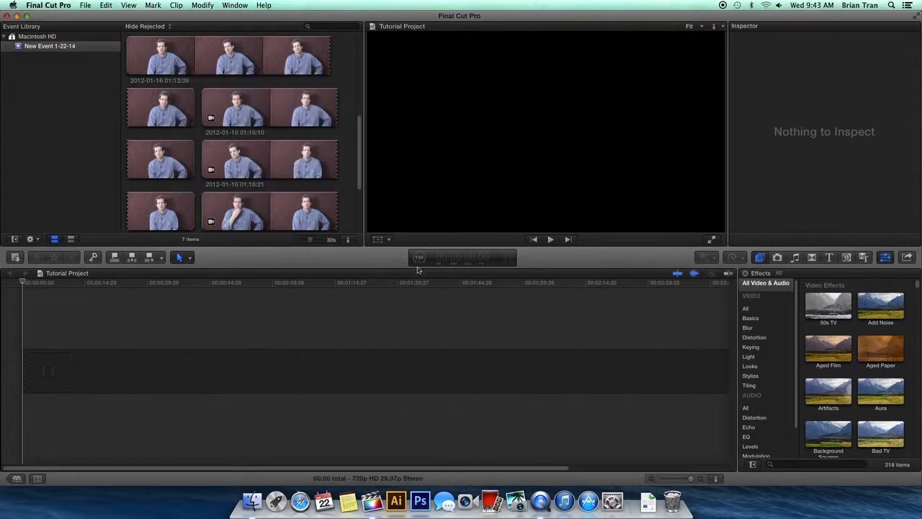
# - Reject the 2012-01-16 clips 01:16:10, 01:18:21 and 01:20:15 in the event
pyautogui.click(322, 113)
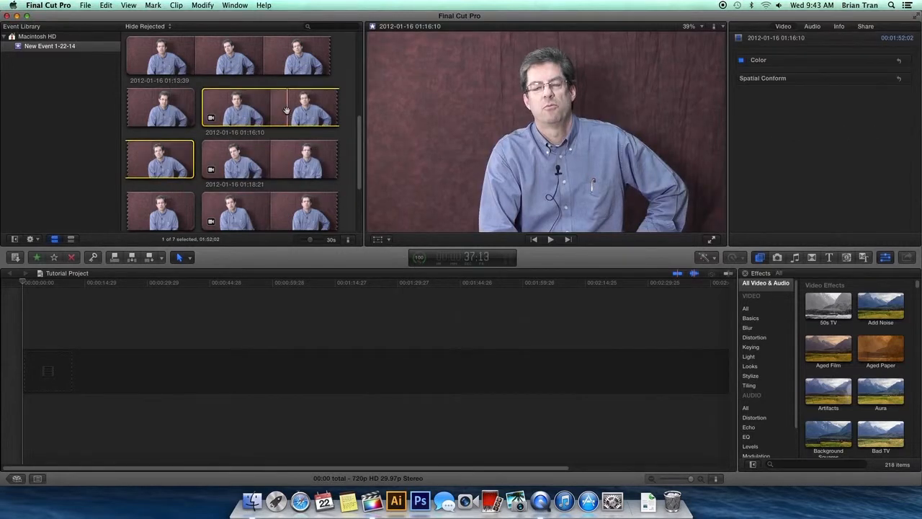
pyautogui.press('Delete')
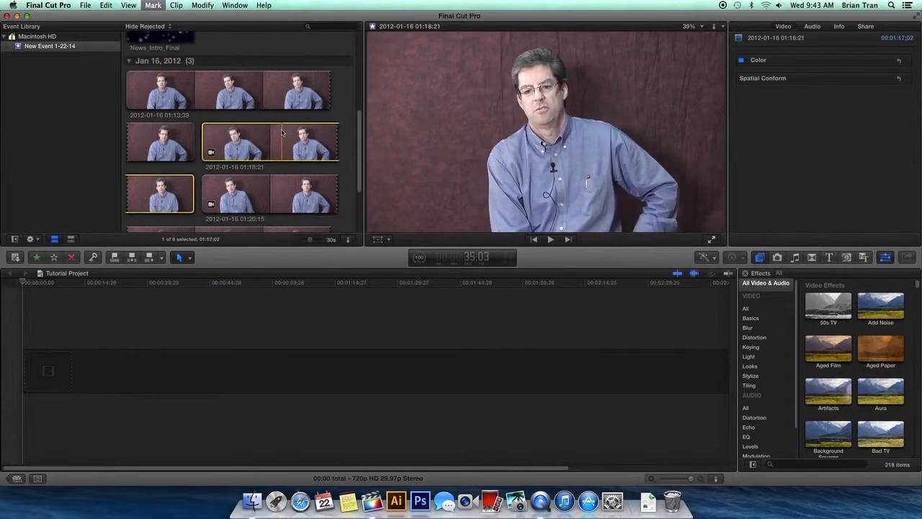
pyautogui.press('Delete')
pyautogui.press('Delete')
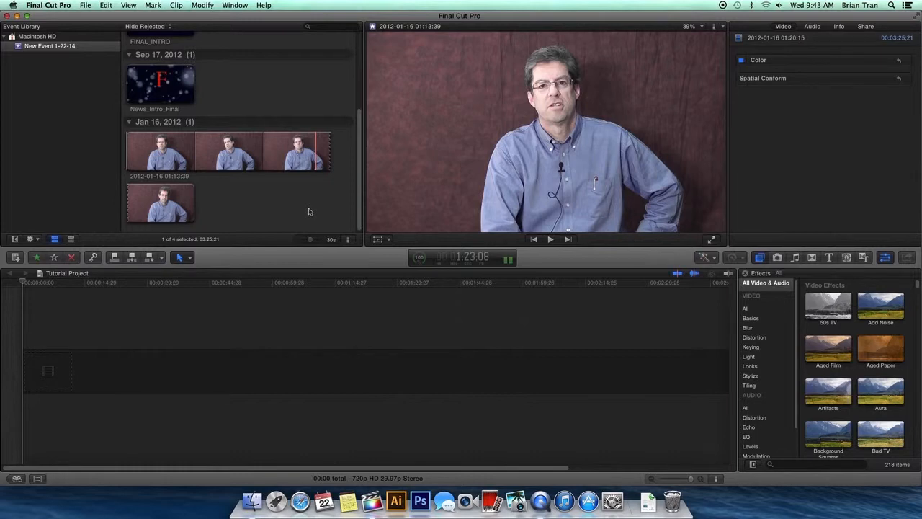
pyautogui.moveTo(288, 155); pyautogui.dragTo(61, 376)
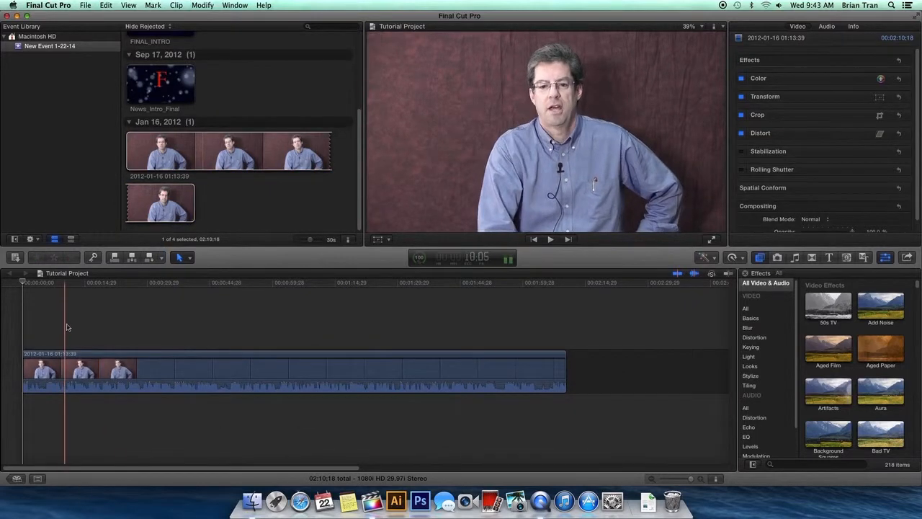
pyautogui.click(166, 325)
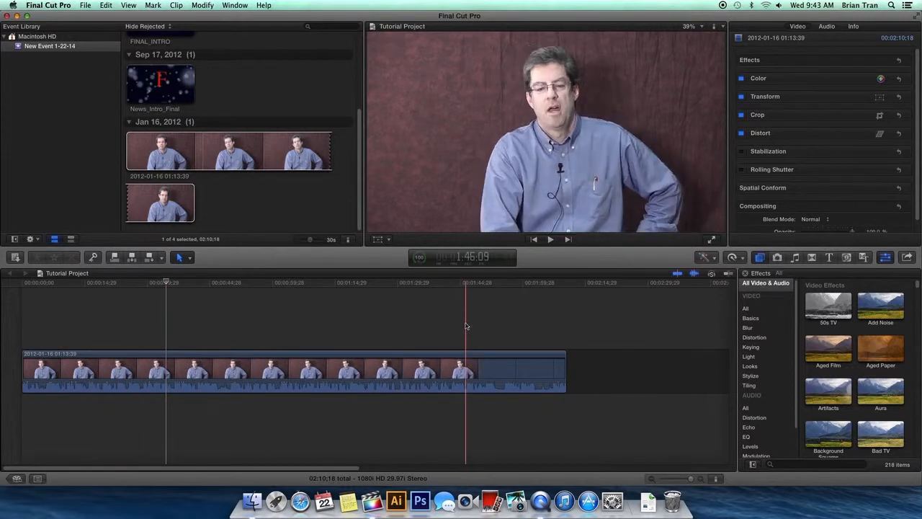
# - Check the background tasks list for running imports and move the timeline playhead to about 27:16
pyautogui.click(419, 261)
pyautogui.moveTo(229, 85); pyautogui.dragTo(257, 134)
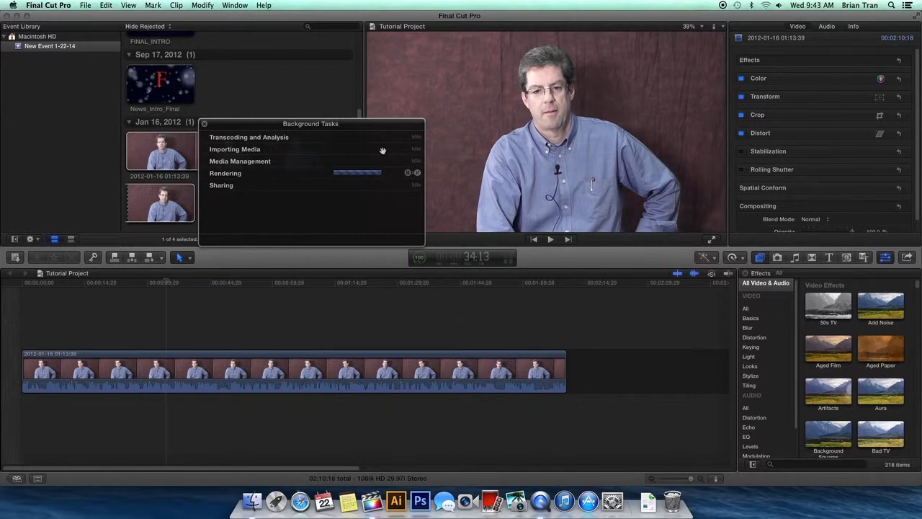
pyautogui.click(205, 125)
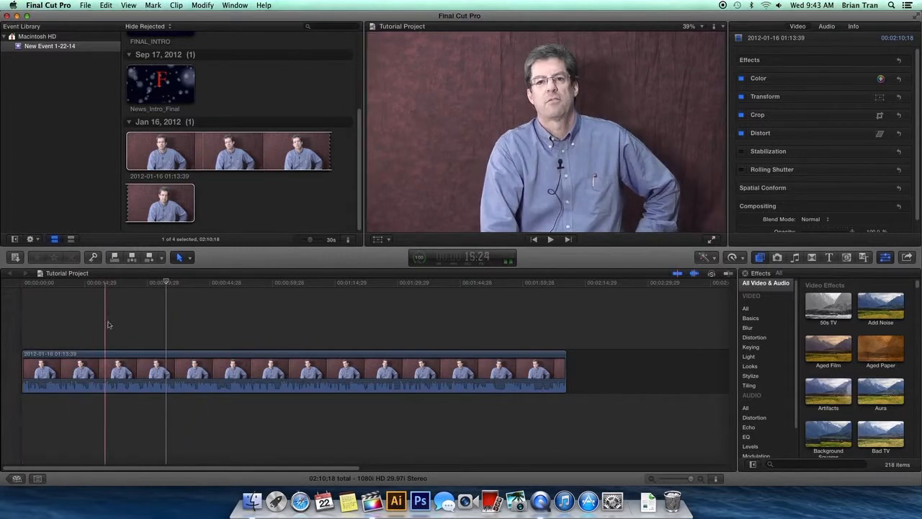
pyautogui.click(137, 327)
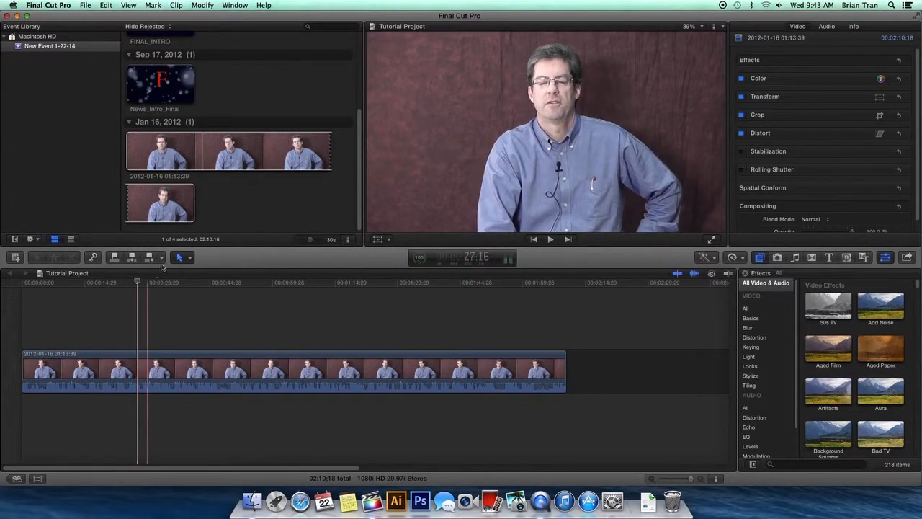